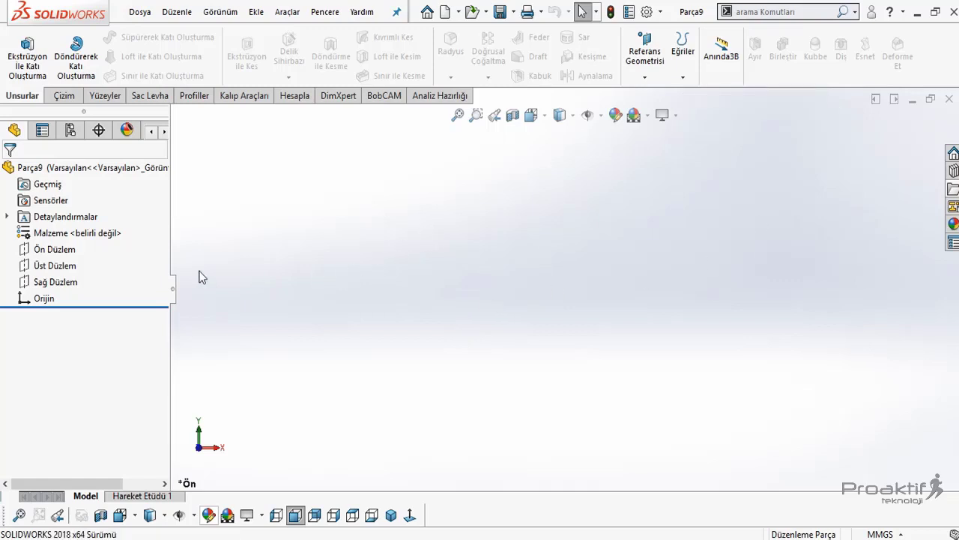
Start a sketch on the top plane (Üst Düzlem) and draw a circle left of the origin.
click(66, 266)
click(93, 247)
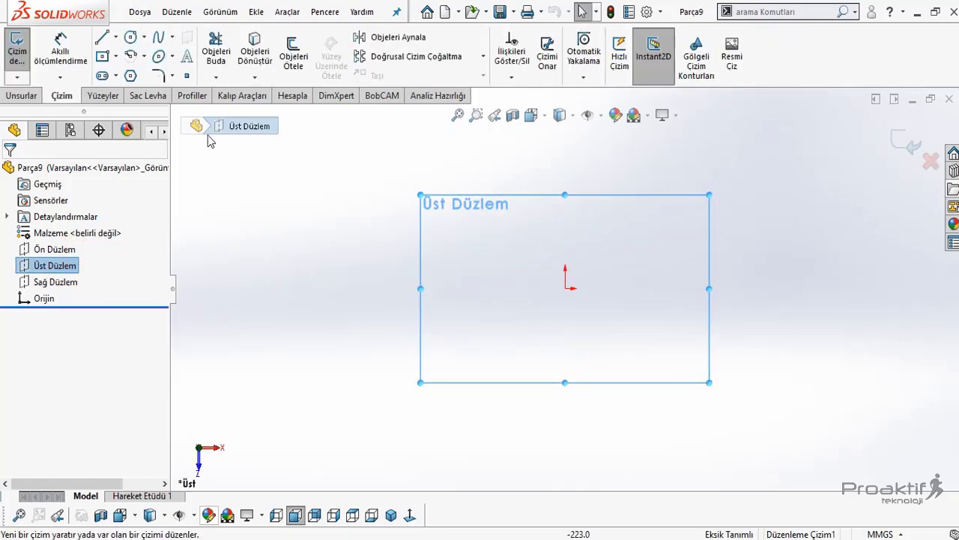
click(131, 37)
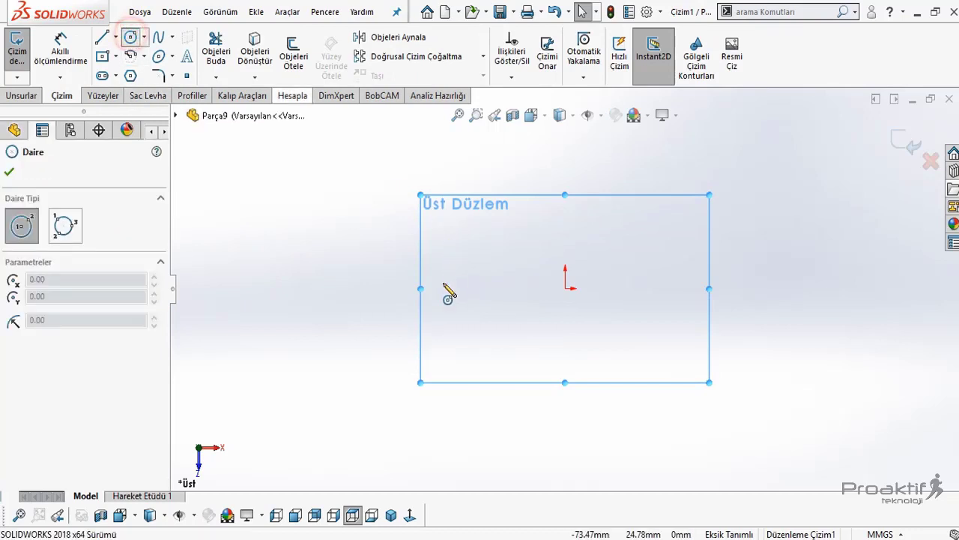
click(344, 288)
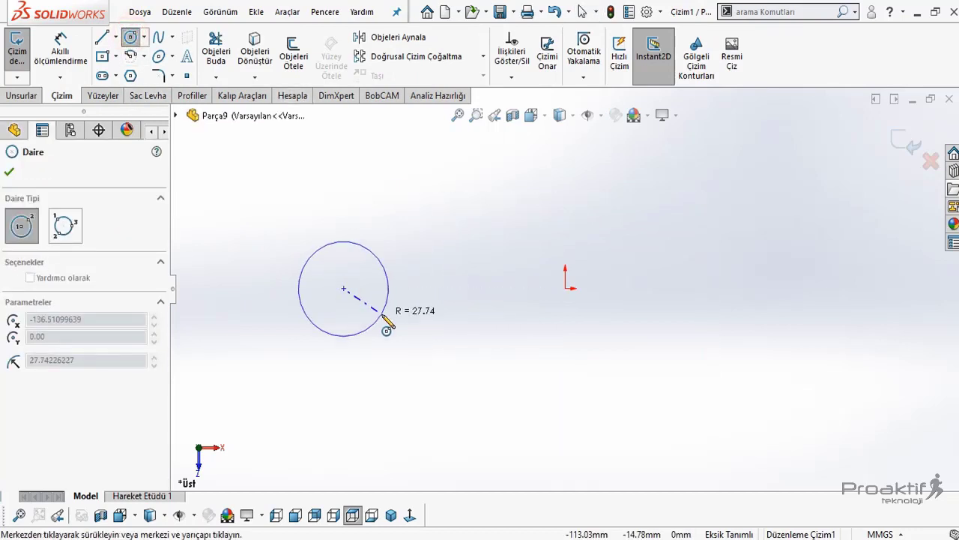
click(386, 330)
click(9, 172)
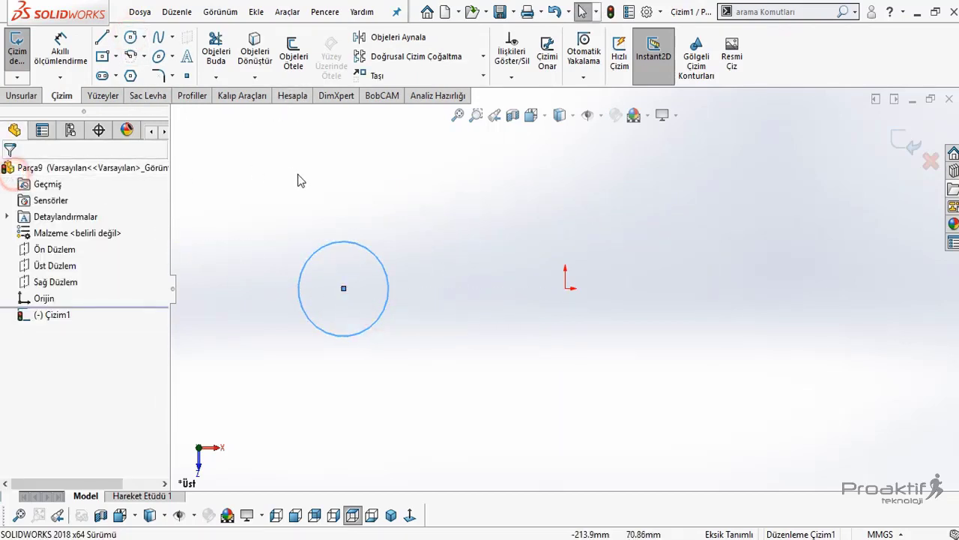
Dimension the circle's diameter to 100 mm.
click(67, 53)
click(360, 332)
click(354, 408)
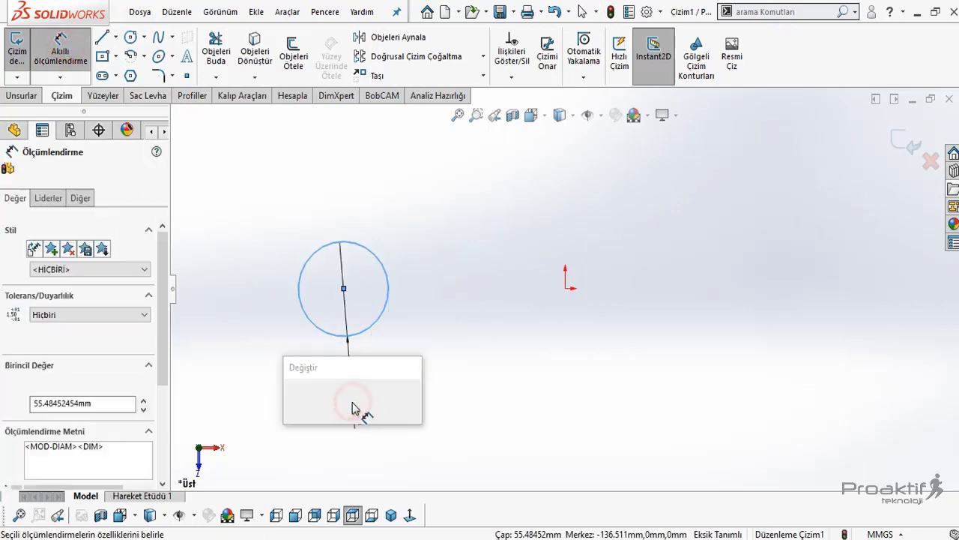
text(100)
key(Return)
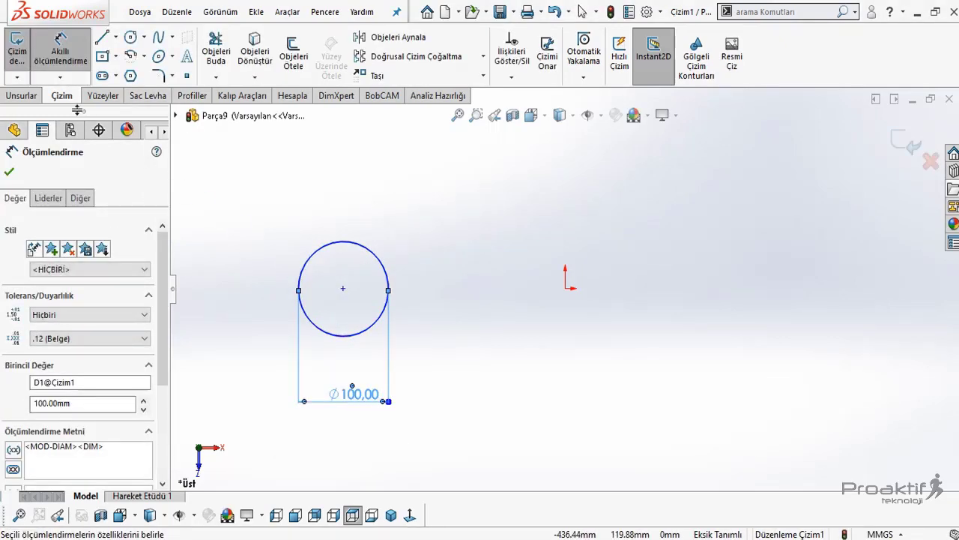
Linear-pattern the circle along the X axis: 3 instances, 150 mm spacing.
click(9, 171)
click(416, 56)
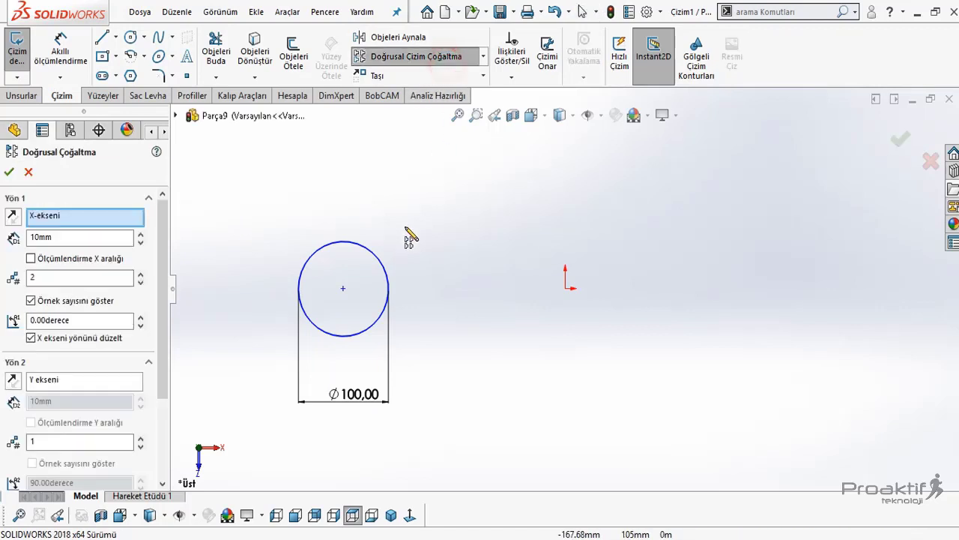
click(387, 275)
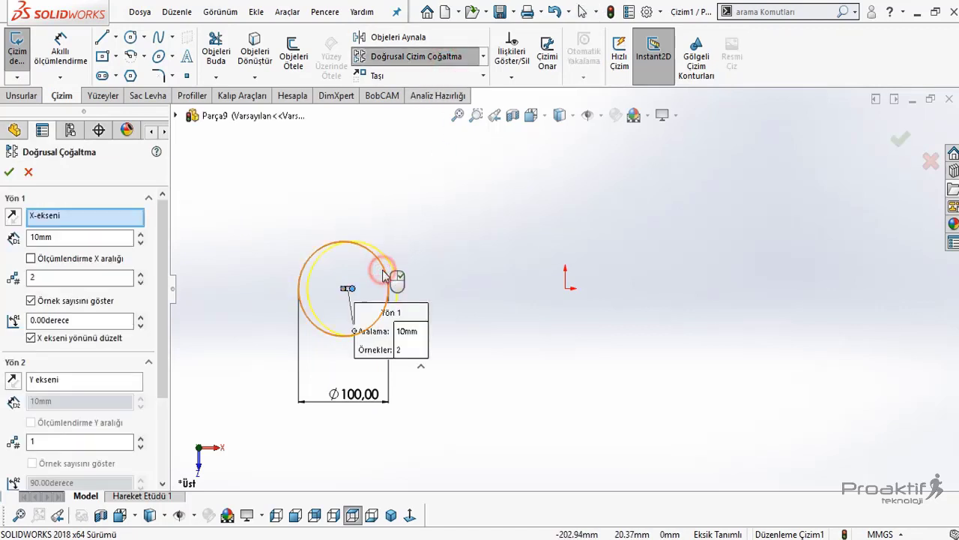
double_click(103, 239)
text(150)
key(Return)
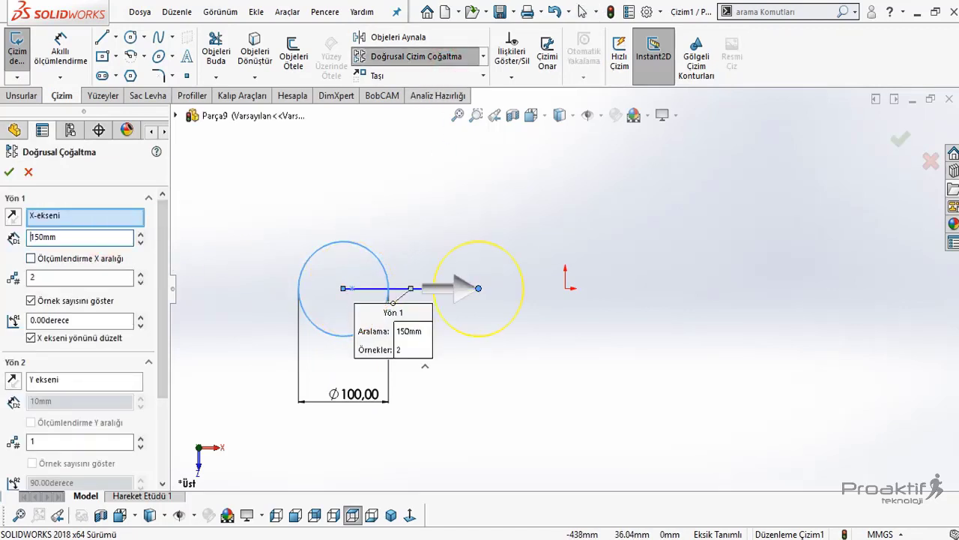
click(140, 275)
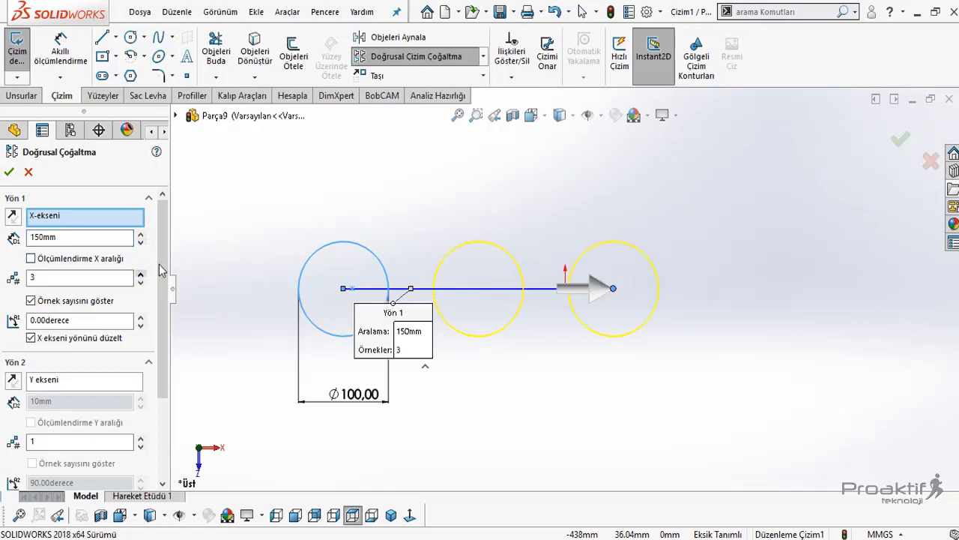
click(8, 168)
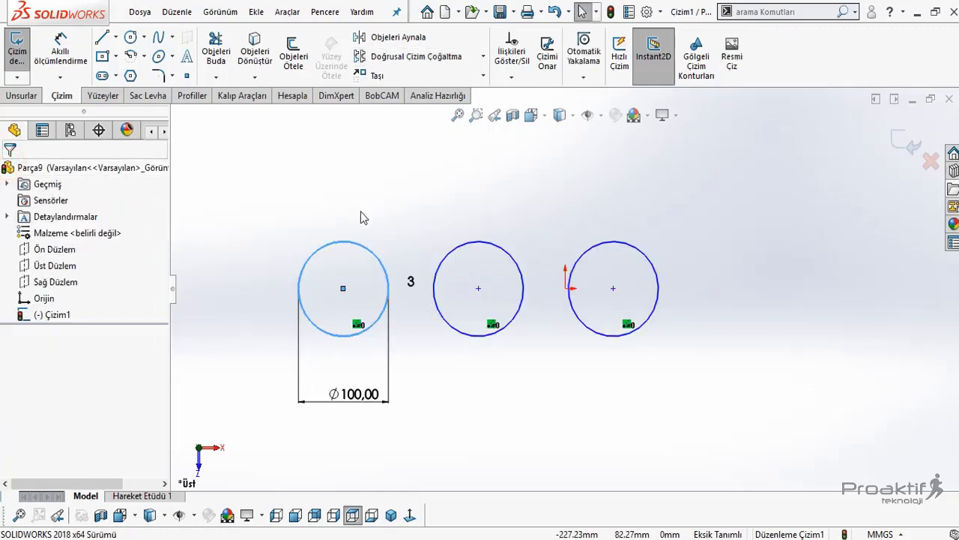
Extrude the three circles blind to 100 mm depth as Yükseklik-Ekstrüzyon1.
click(27, 56)
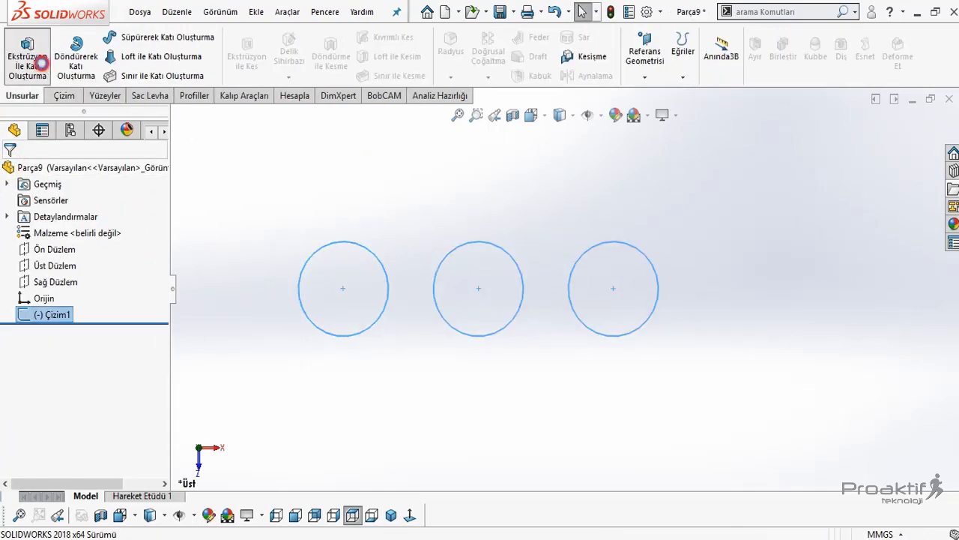
click(153, 311)
click(153, 311)
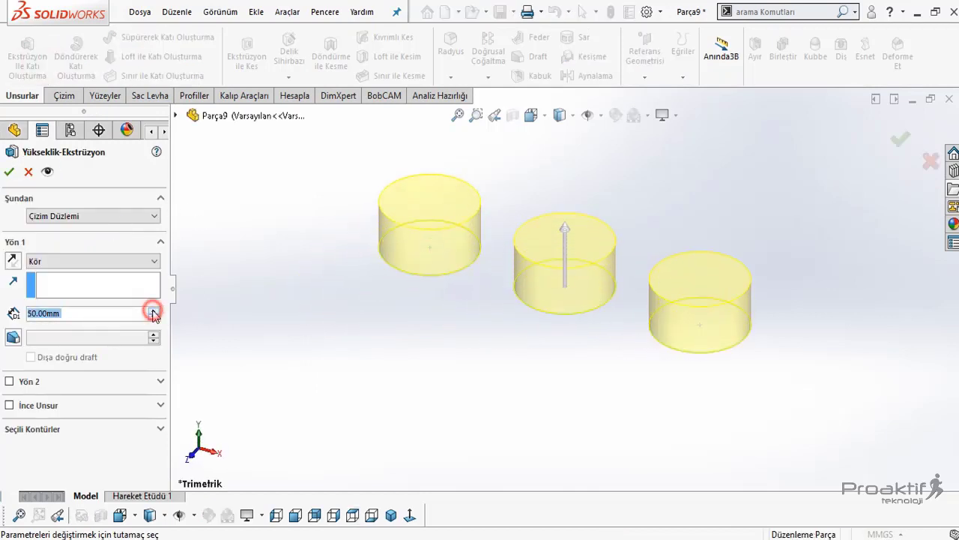
click(153, 310)
click(153, 310)
click(153, 310)
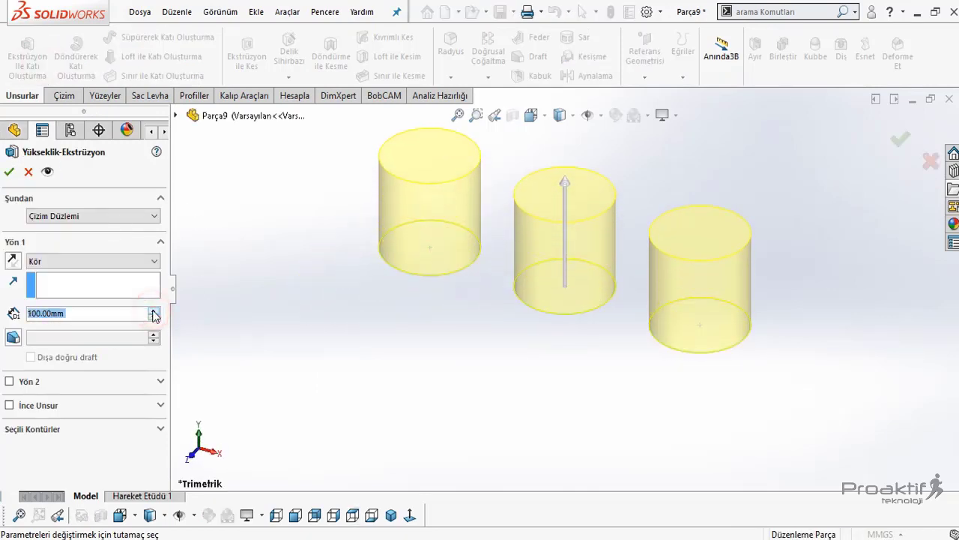
click(10, 174)
scroll(420, 269, up, 3)
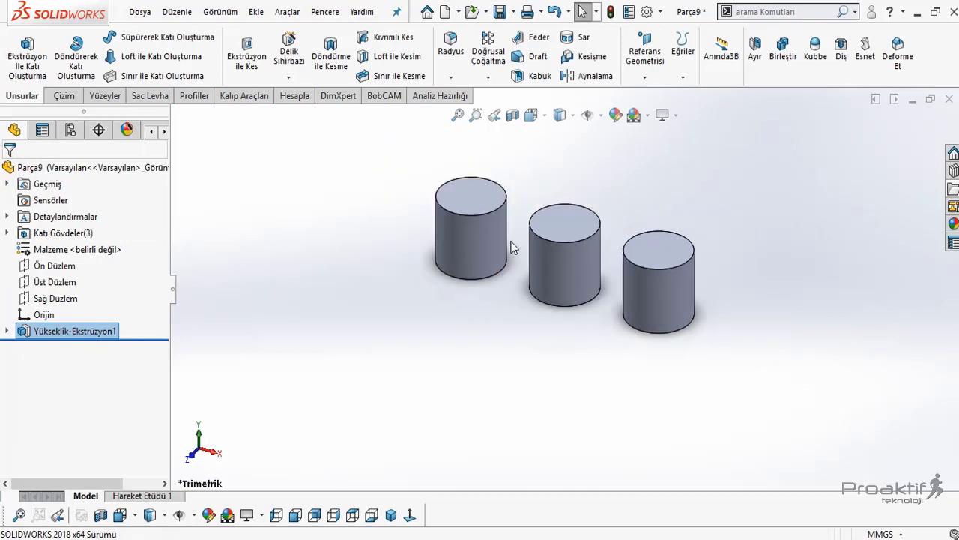
mouse_move(510, 247)
middle_down()
mouse_move(517, 224)
mouse_move(536, 238)
middle_up()
scroll(485, 214, down, 4)
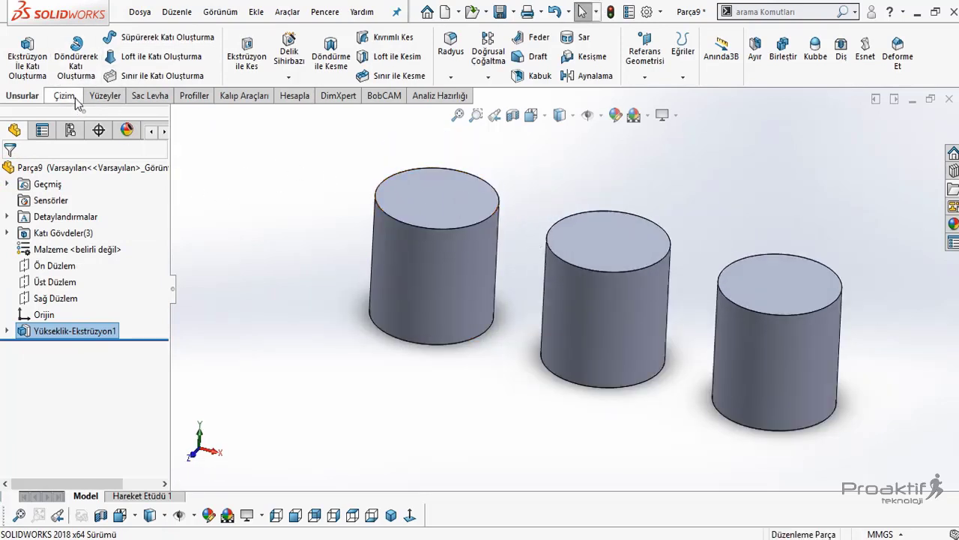
On the front plane (Ön Düzlem), sketch a spline arching from the left cylinder's top corners through a peak.
click(54, 265)
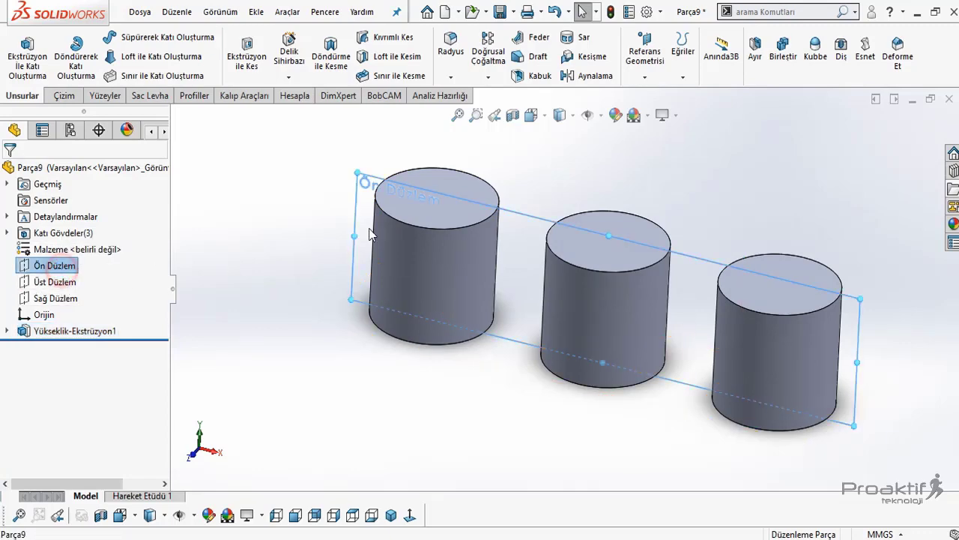
click(412, 516)
click(63, 95)
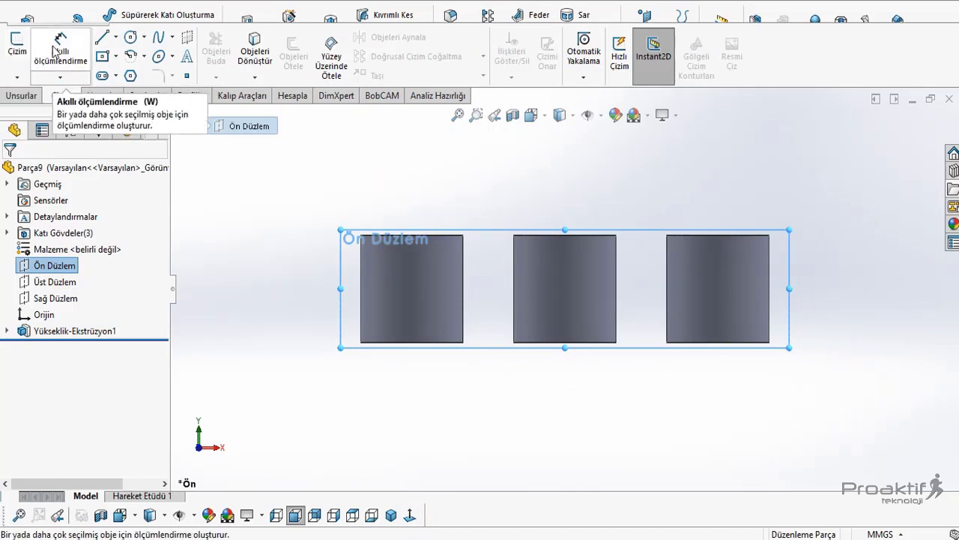
click(158, 37)
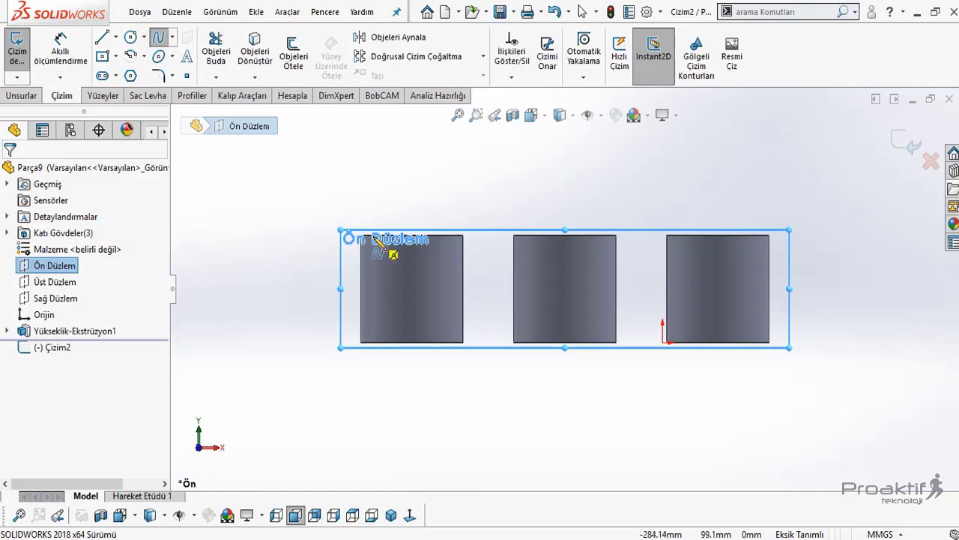
scroll(326, 223, up, 5)
click(415, 253)
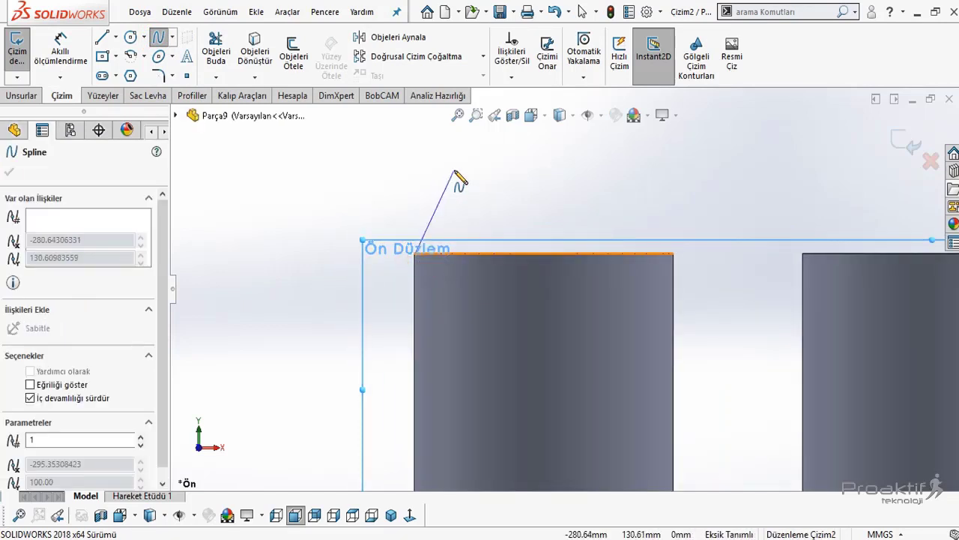
scroll(544, 198, down, 2)
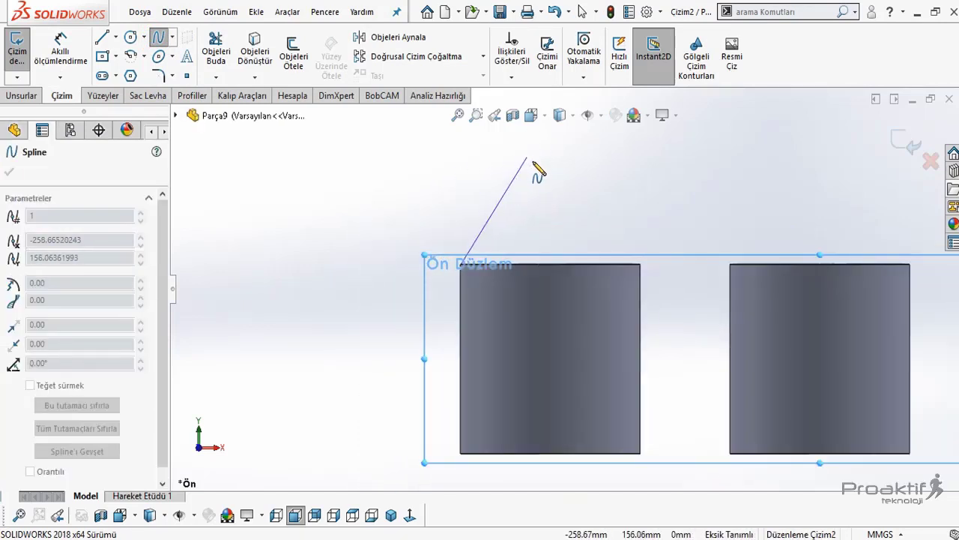
click(534, 162)
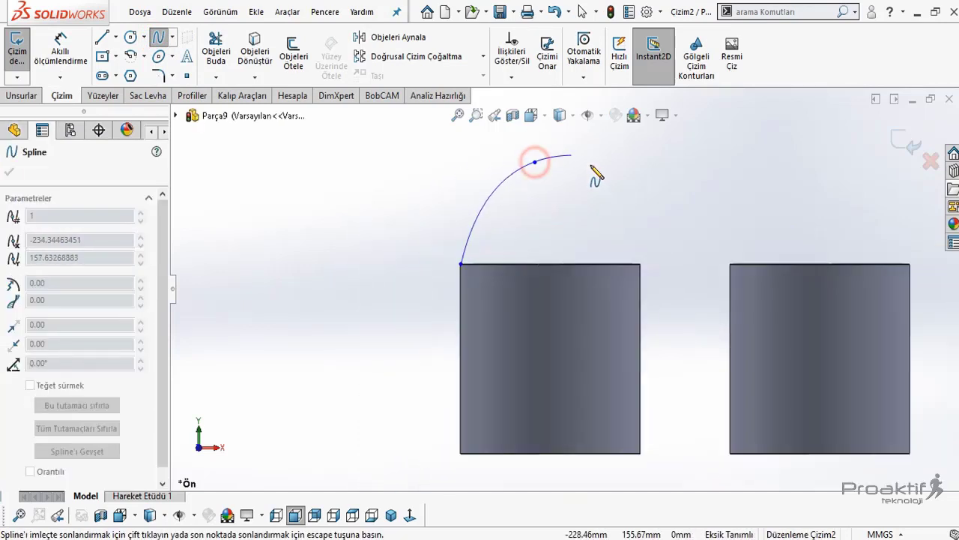
click(641, 264)
right_click(660, 200)
click(668, 205)
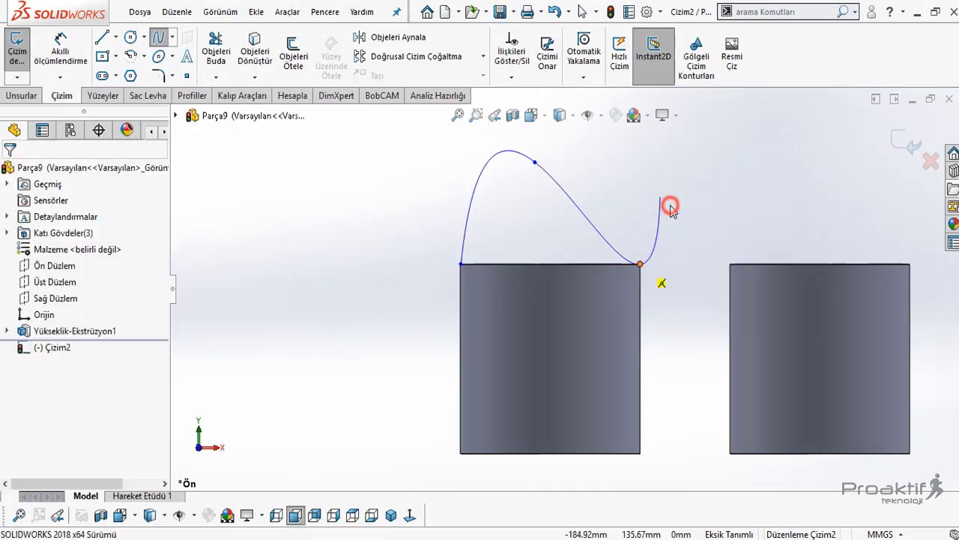
click(903, 143)
Start a Kubbe (dome) feature on the left cylinder's top face.
key(f)
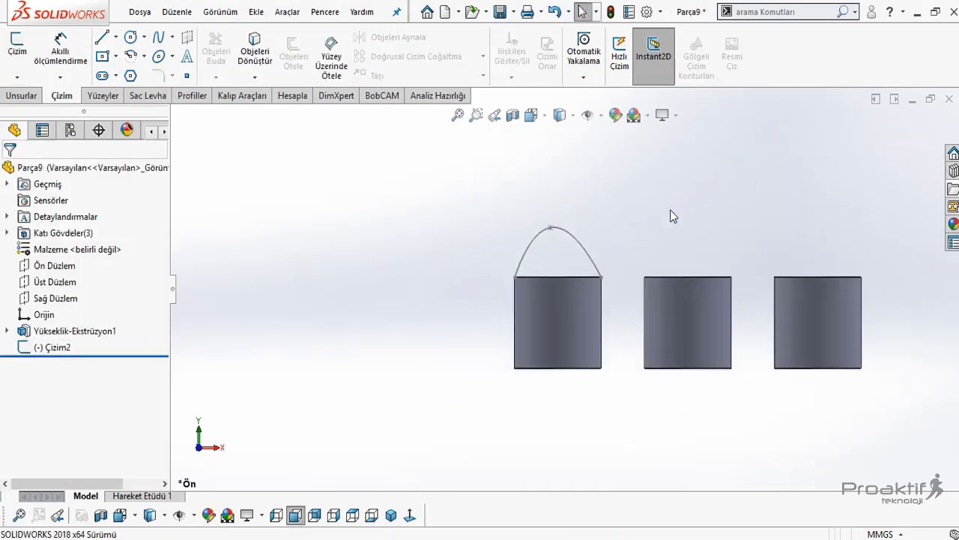
middle_drag(668, 239, 664, 155)
click(22, 95)
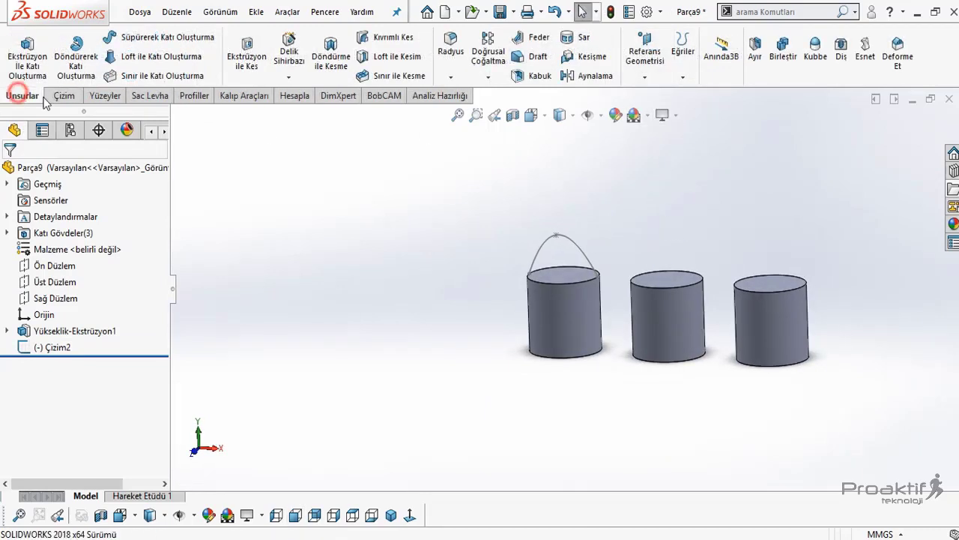
click(814, 48)
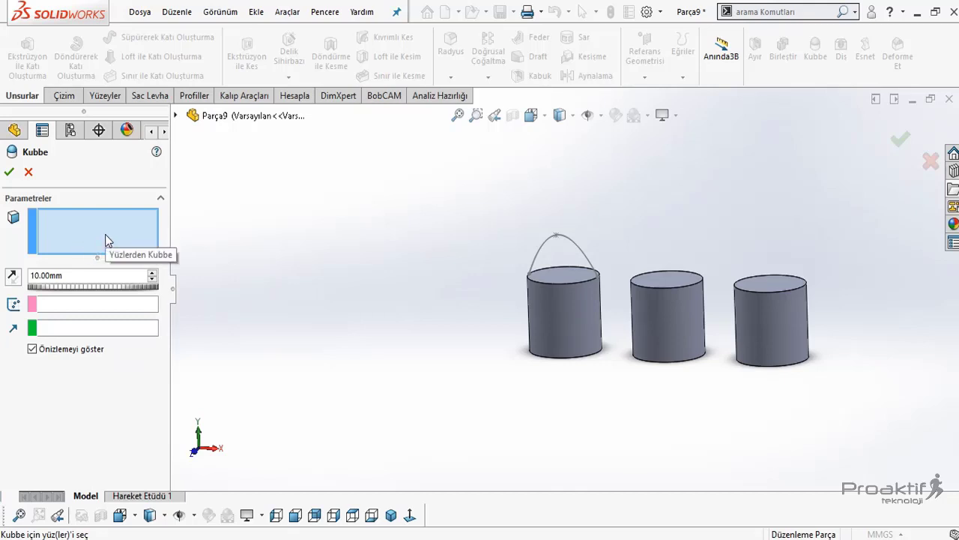
click(566, 277)
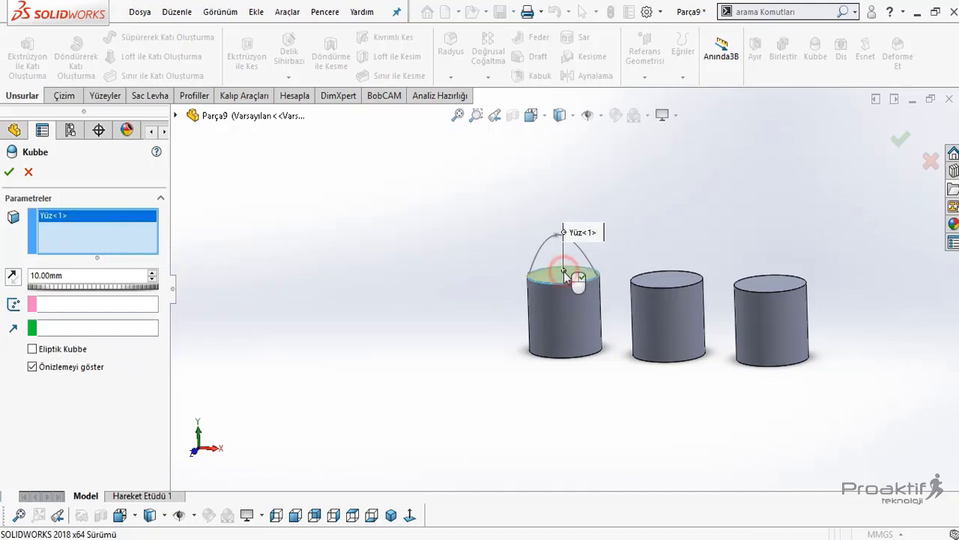
View the dome preview normal to the top face, then from the front.
scroll(569, 278, down, 2)
scroll(543, 307, down, 2)
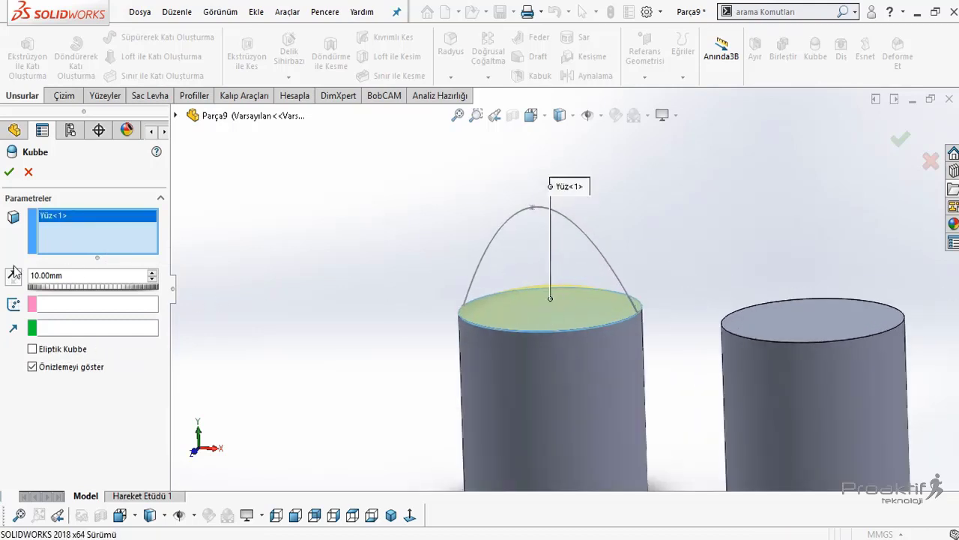
scroll(562, 310, down, 2)
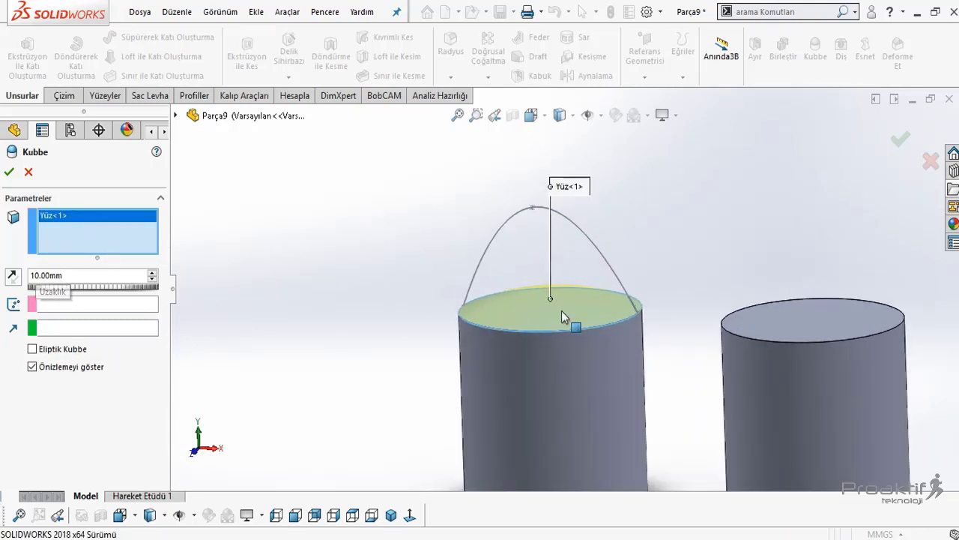
scroll(538, 312, down, 2)
click(413, 514)
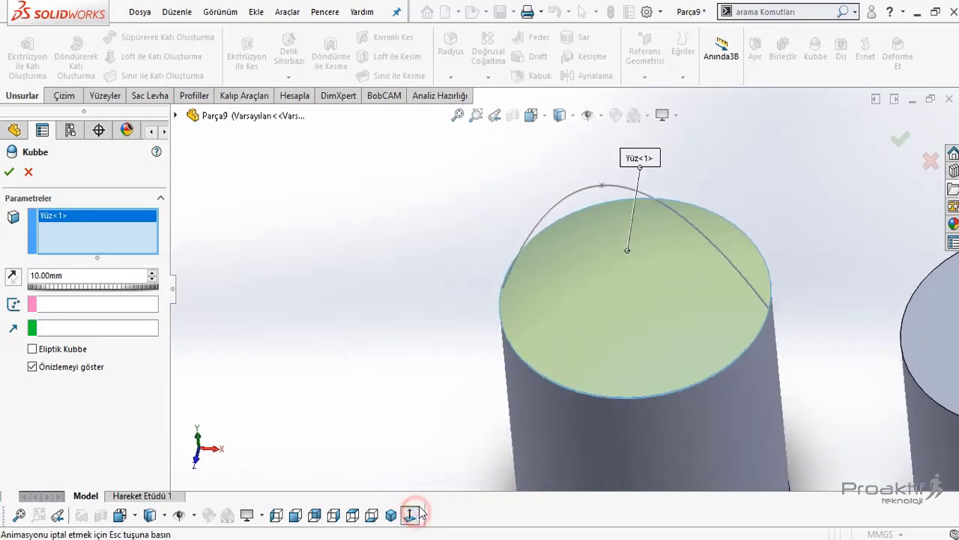
click(415, 514)
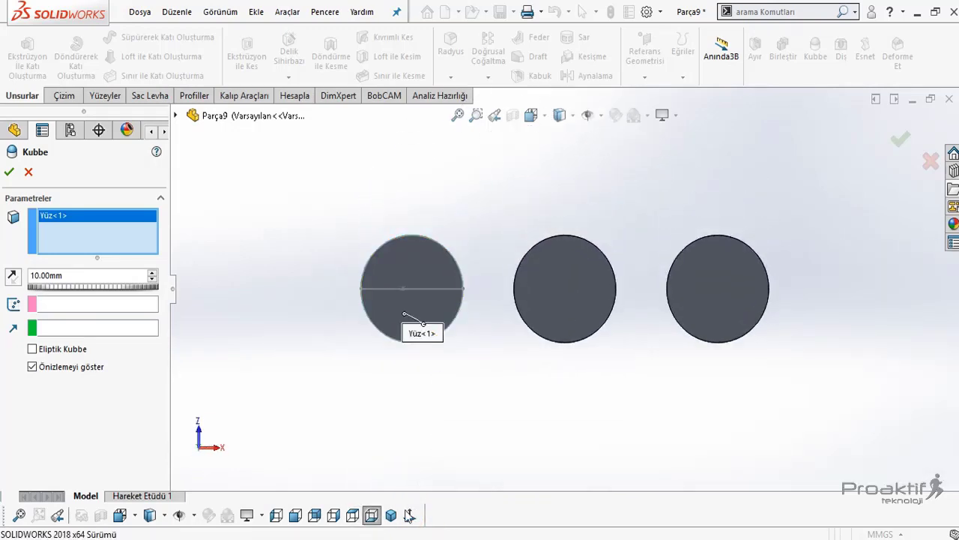
click(410, 514)
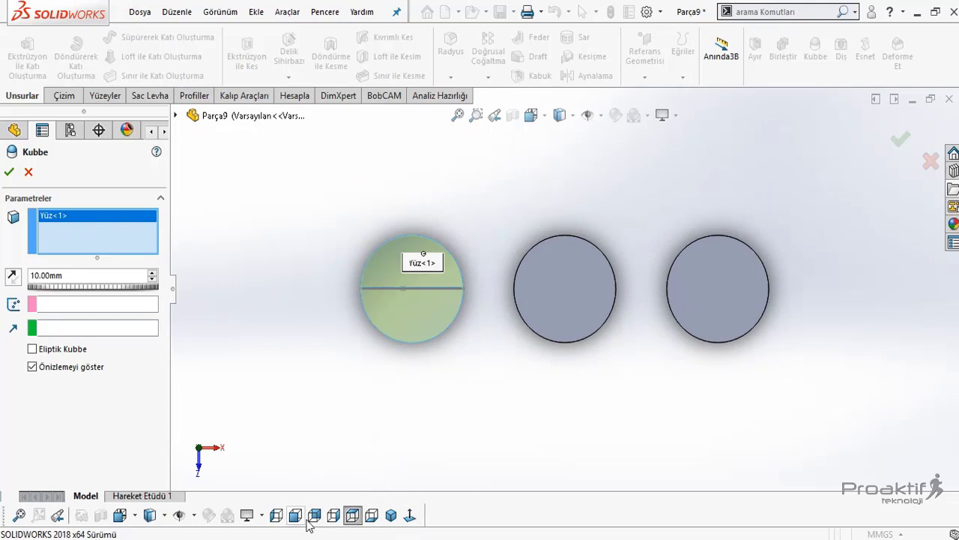
click(296, 516)
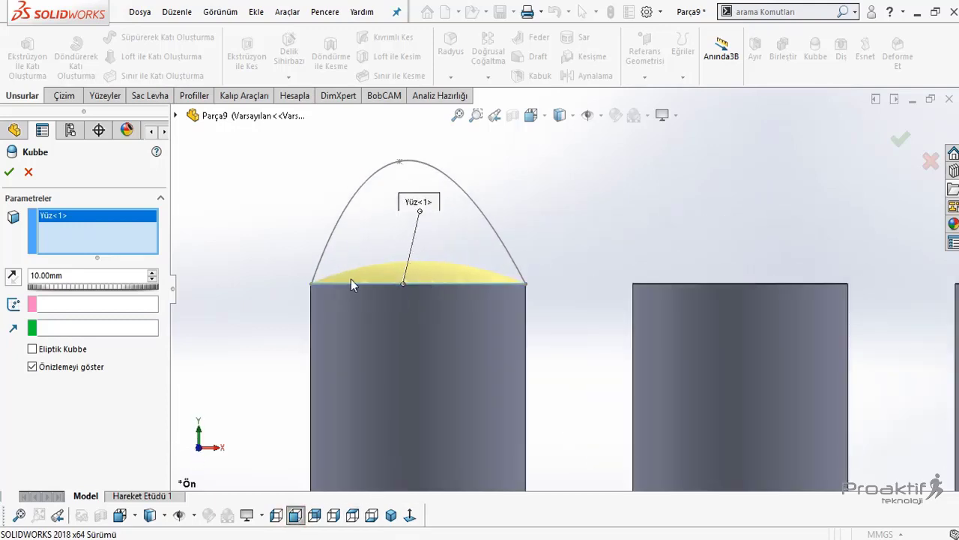
drag(80, 292, 98, 287)
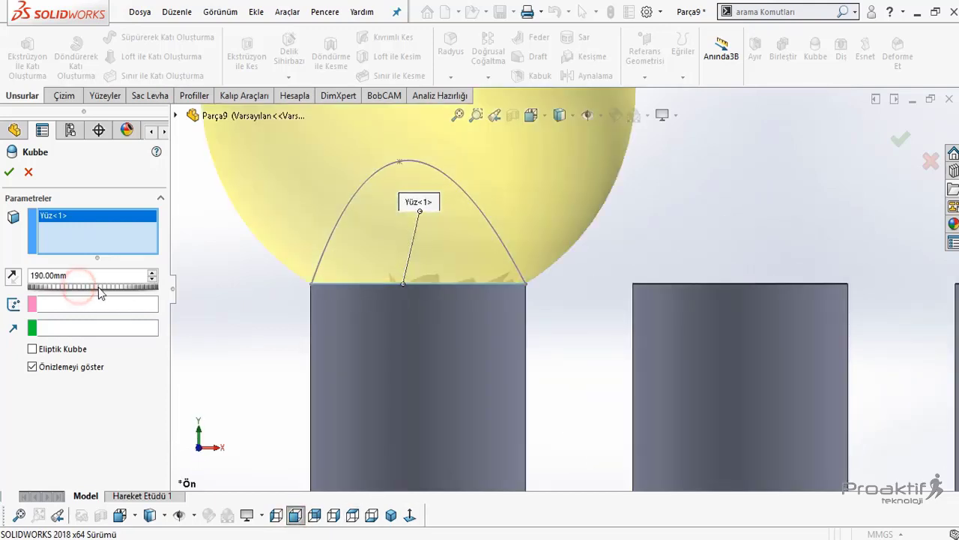
scroll(523, 238, up, 3)
scroll(562, 234, up, 2)
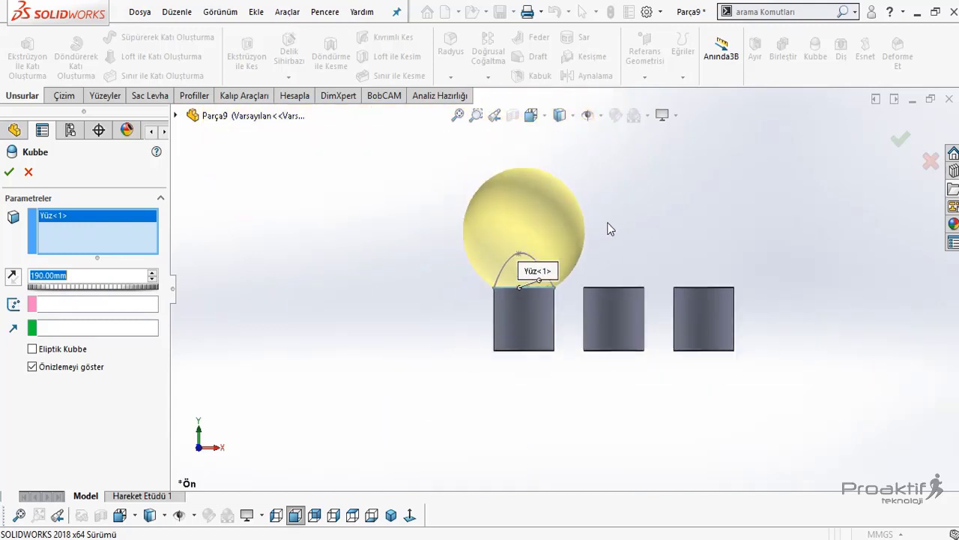
mouse_move(635, 234)
middle_down()
mouse_move(616, 240)
mouse_move(636, 247)
middle_up()
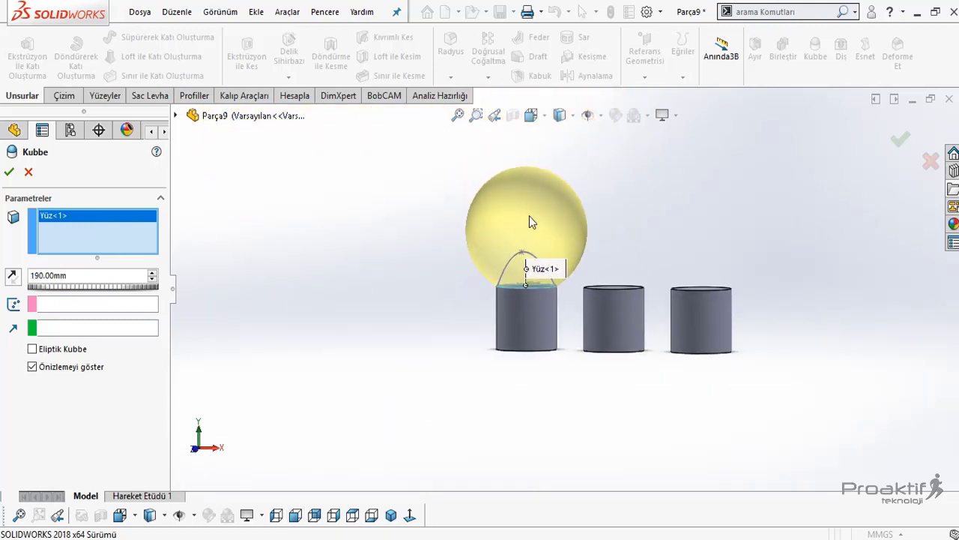
click(51, 355)
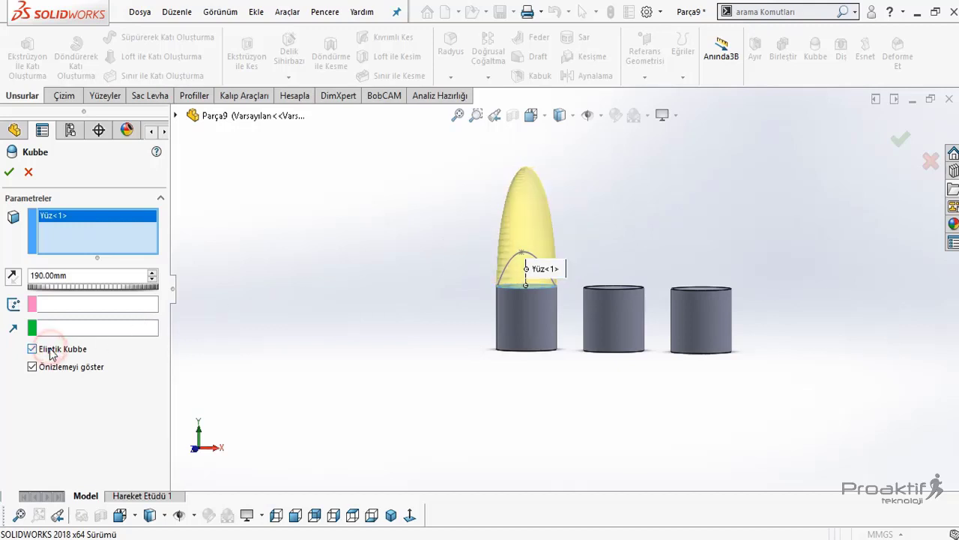
click(70, 351)
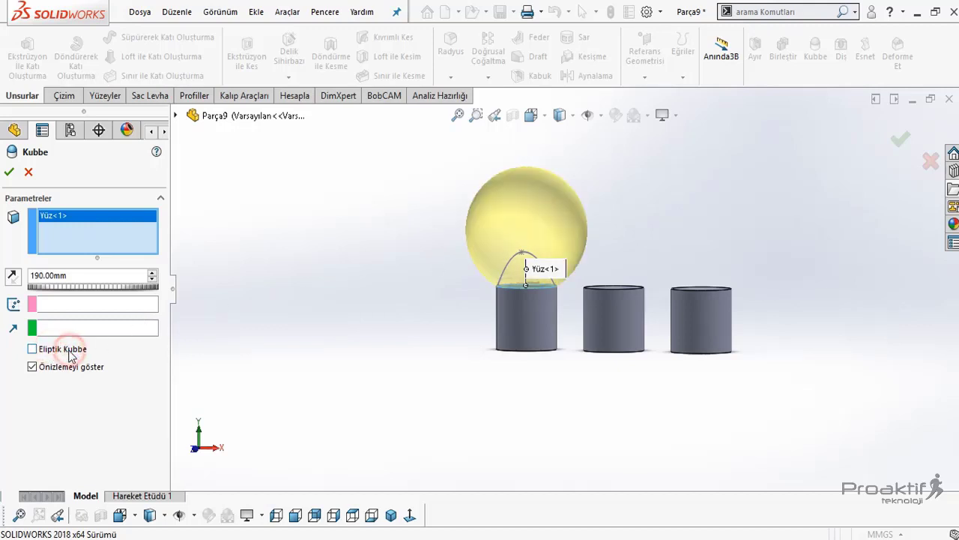
scroll(568, 239, down, 3)
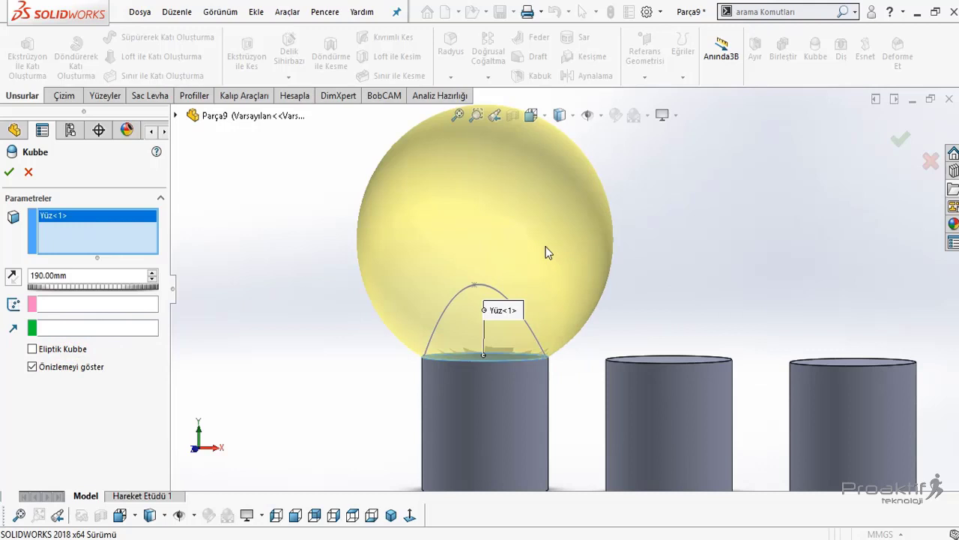
Constrain the dome to the spline's peak point Nokta2@Çizim2 for a pointed shape.
click(53, 305)
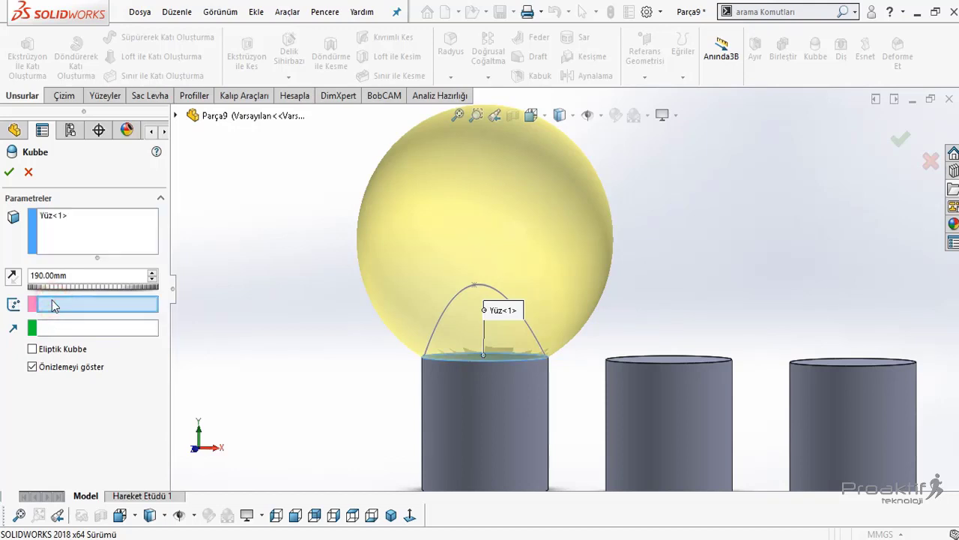
click(475, 287)
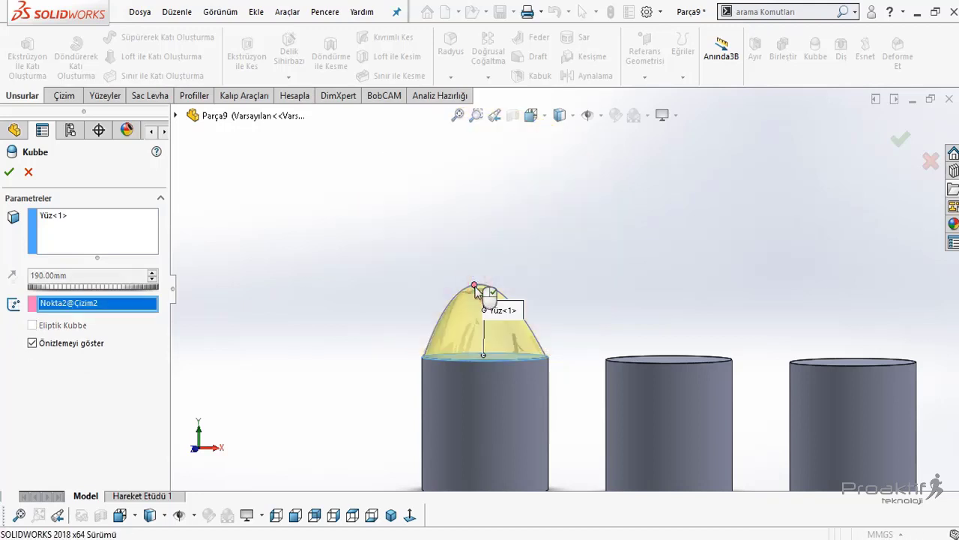
scroll(509, 308, down, 5)
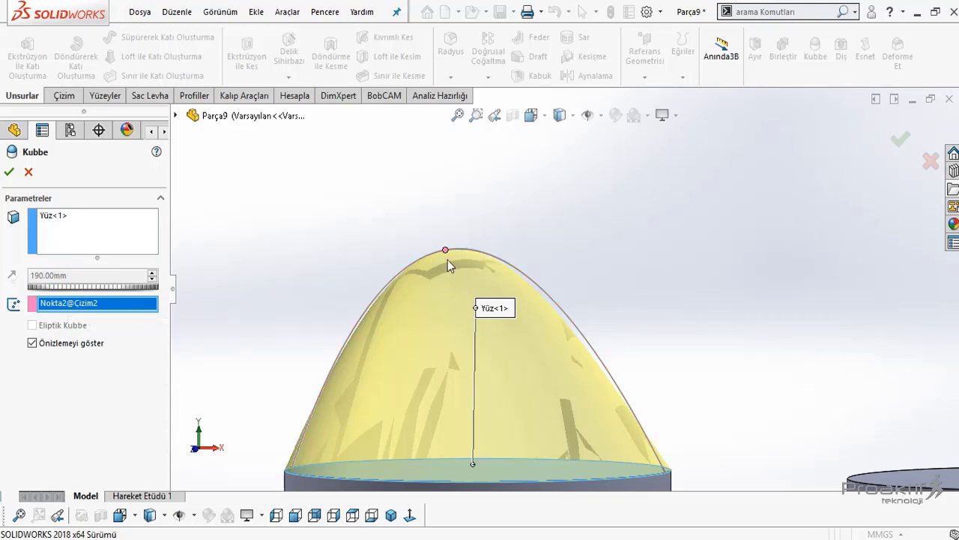
Accept the pointed dome Kubbe1, inspect it, and select the middle cylinder's top face.
click(9, 173)
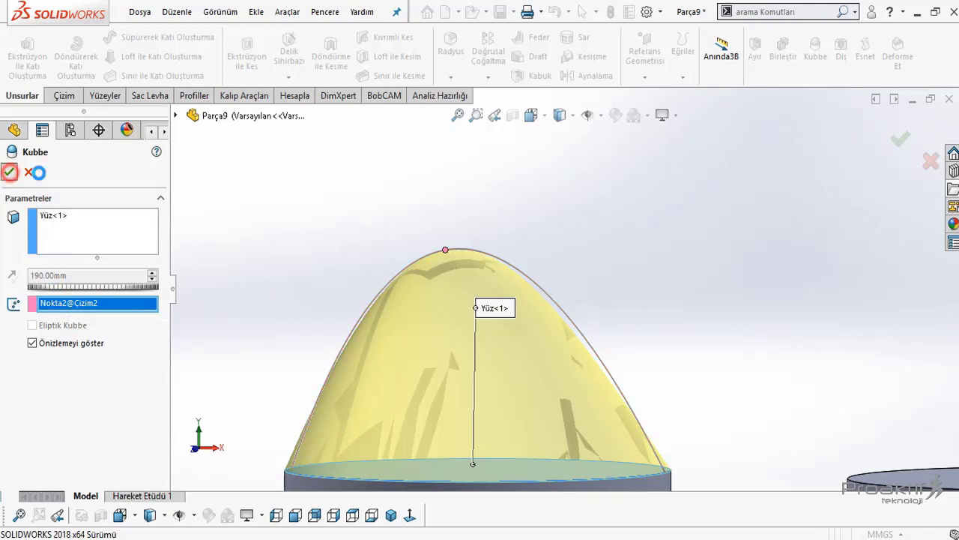
scroll(551, 341, up, 3)
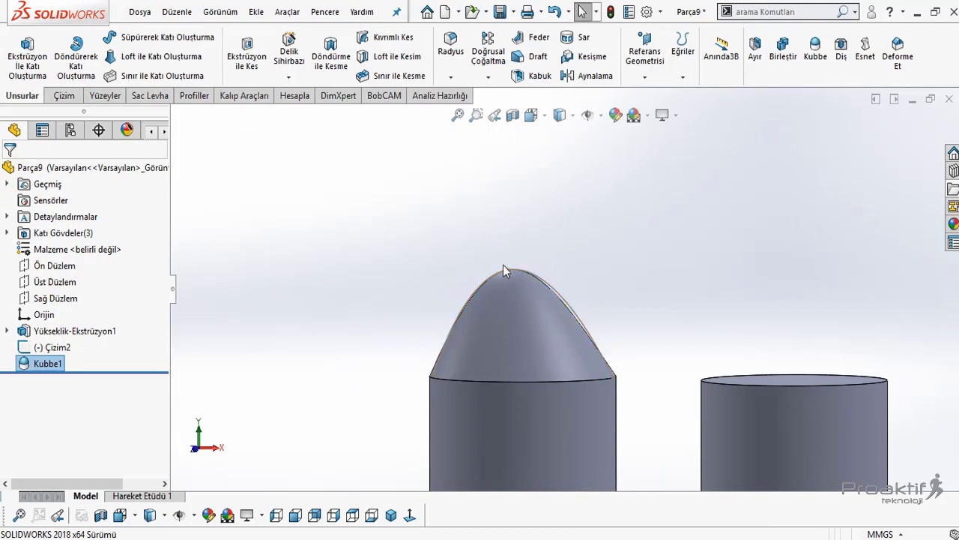
scroll(508, 276, down, 2)
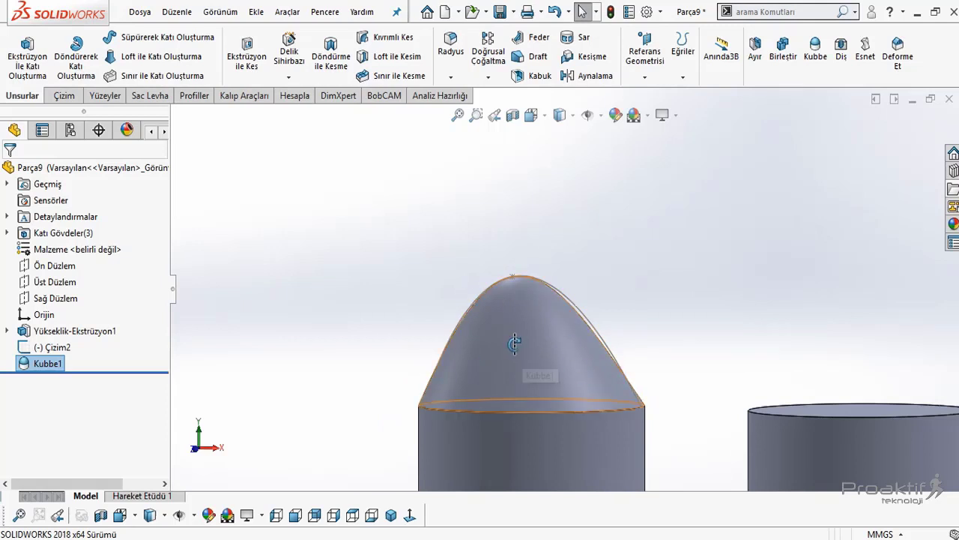
scroll(514, 343, up, 5)
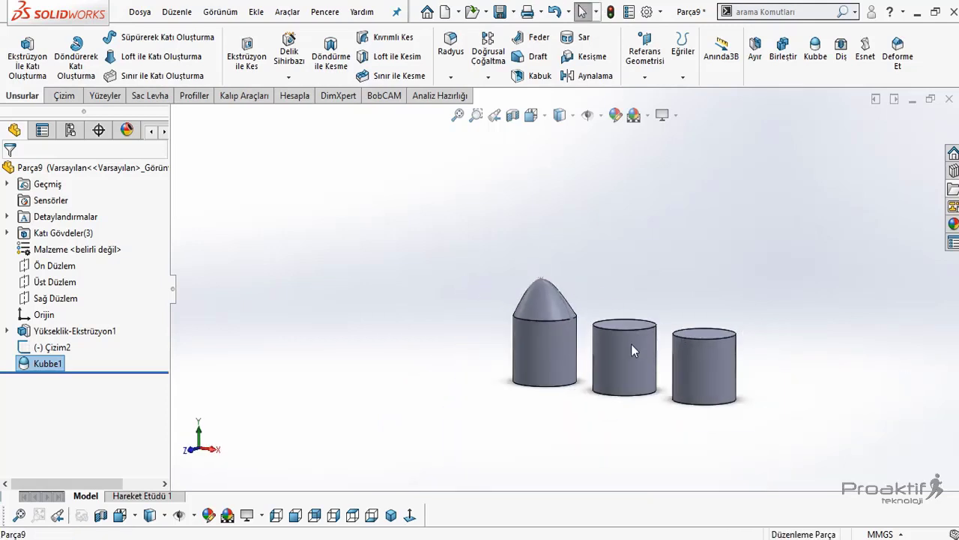
scroll(637, 330, down, 3)
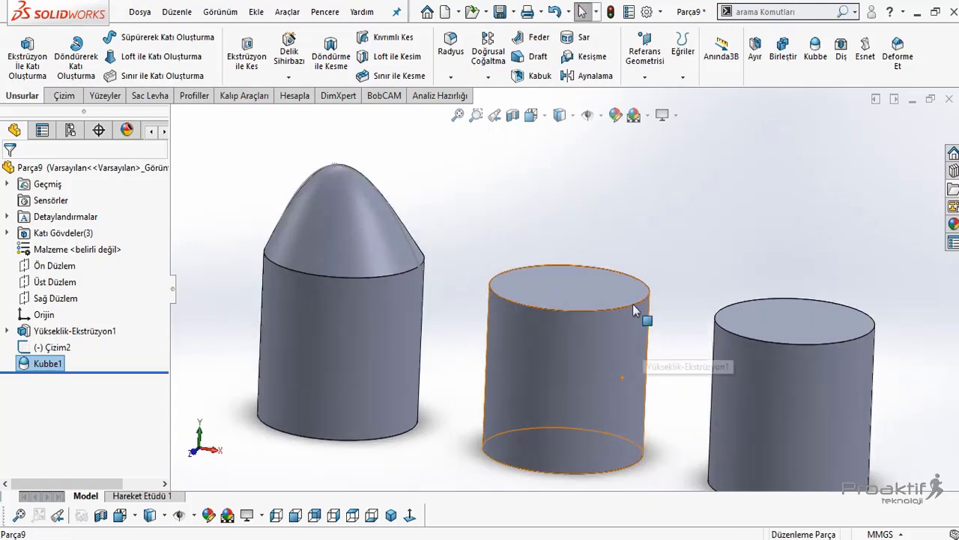
click(582, 287)
Add Kubbe2 on the middle cylinder's top face with a 130 mm height.
click(815, 51)
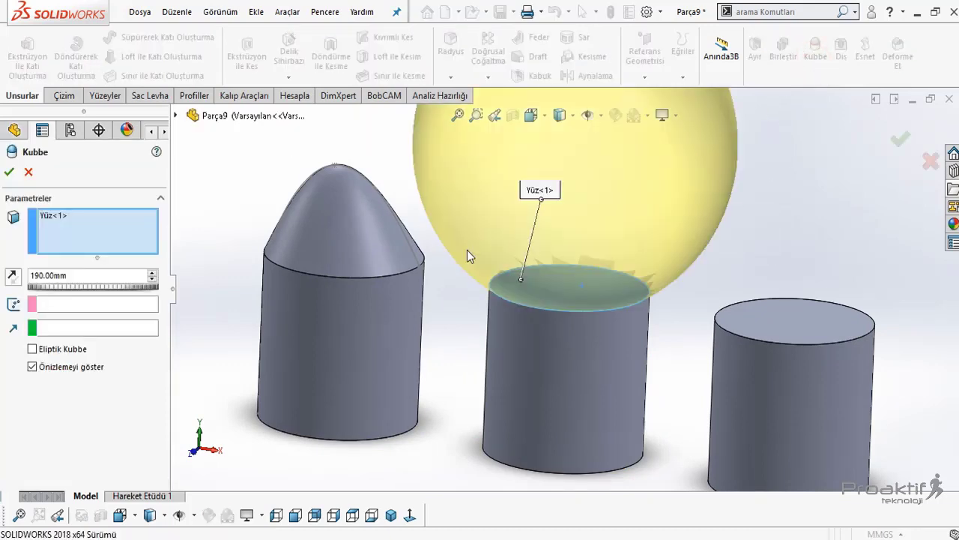
scroll(585, 268, up, 2)
scroll(541, 250, up, 2)
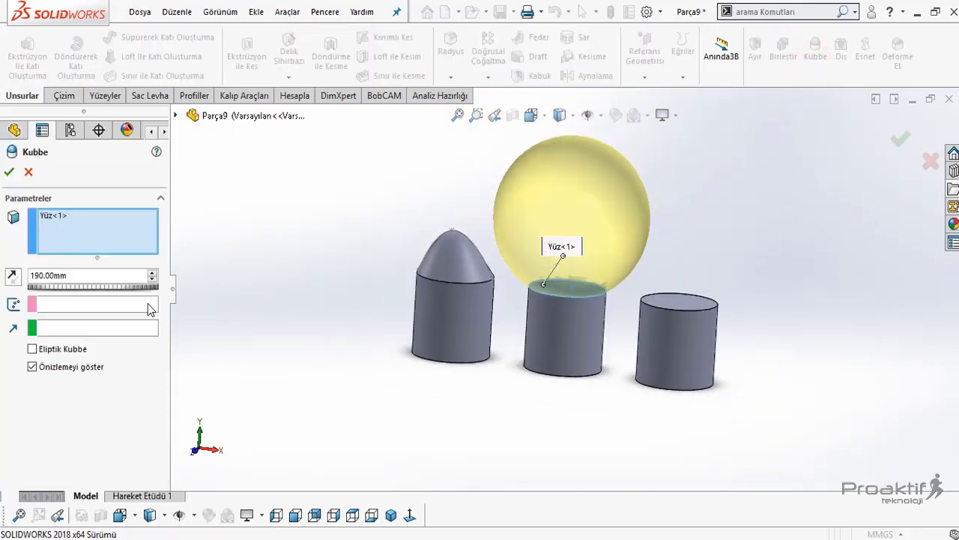
drag(106, 290, 102, 291)
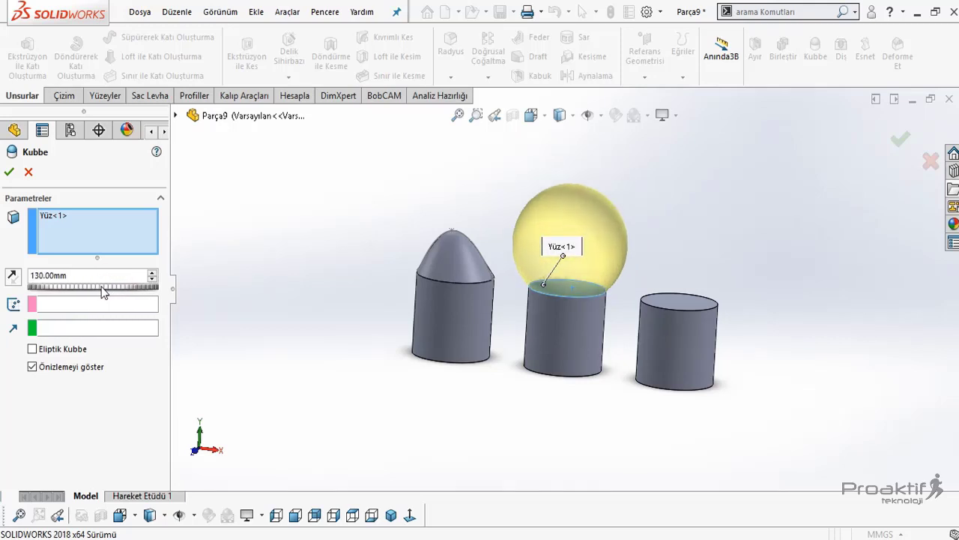
click(11, 174)
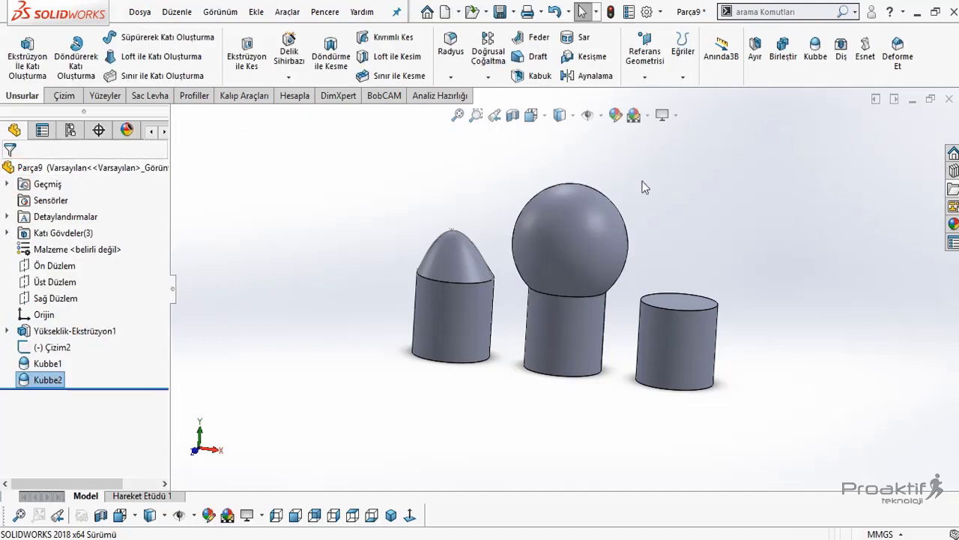
Add Kubbe3 on the right cylinder's top face with Eliptik Kubbe ticked.
click(817, 68)
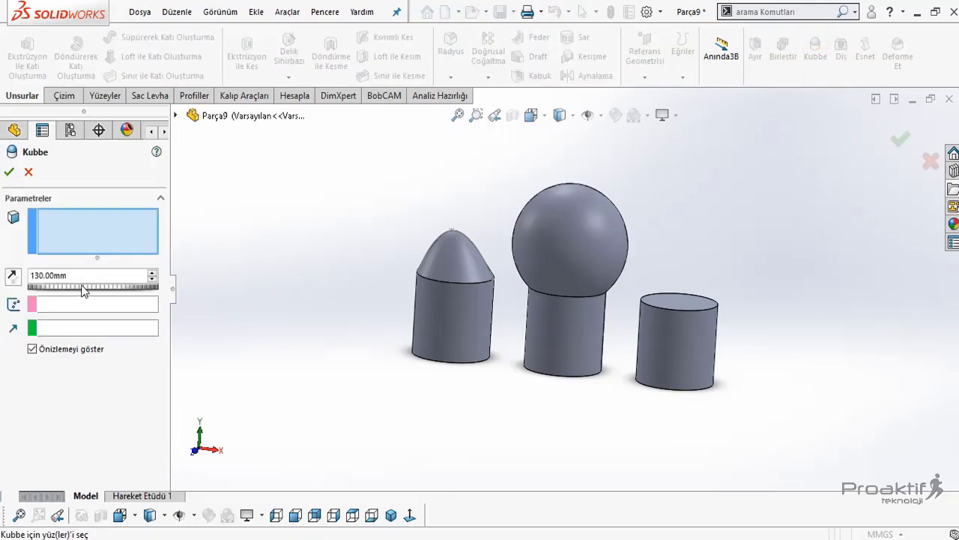
click(696, 306)
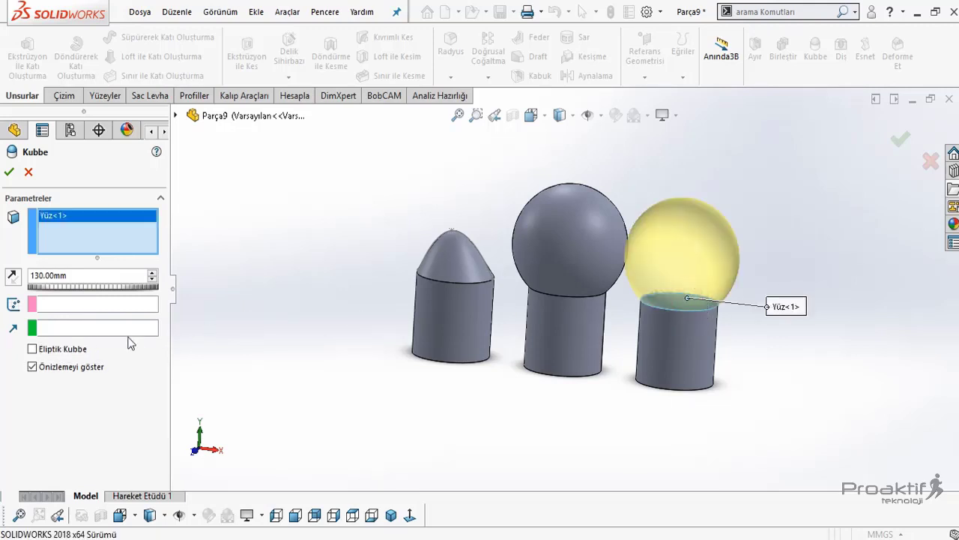
click(69, 353)
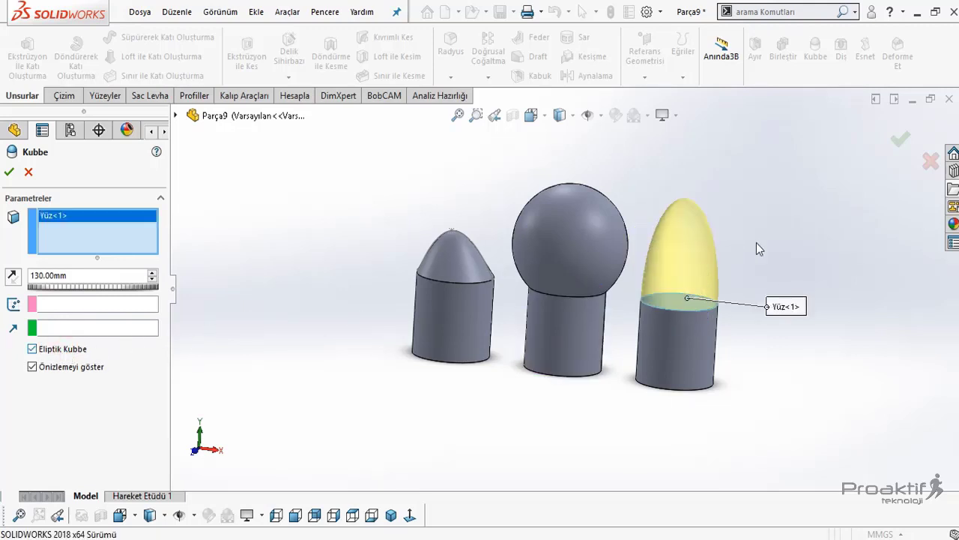
scroll(756, 242, down, 3)
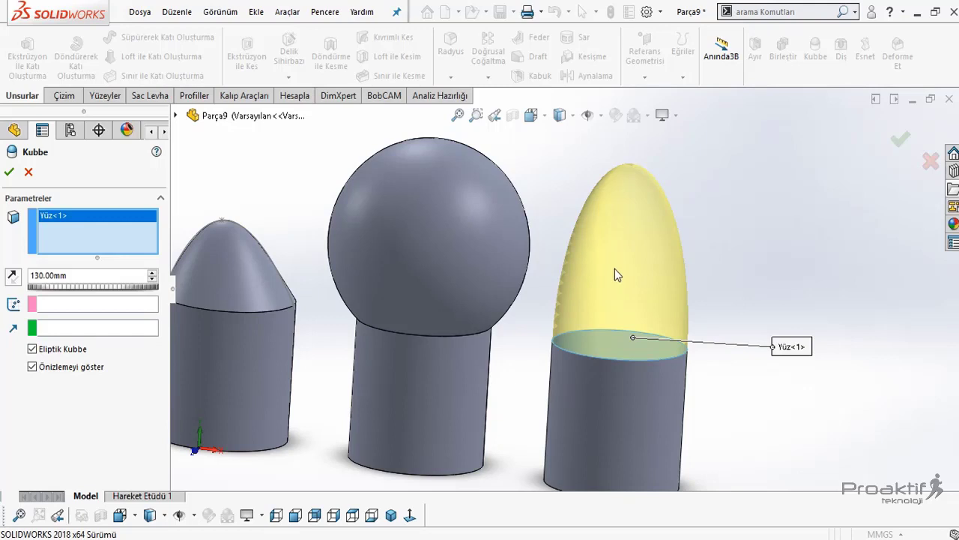
scroll(614, 275, up, 2)
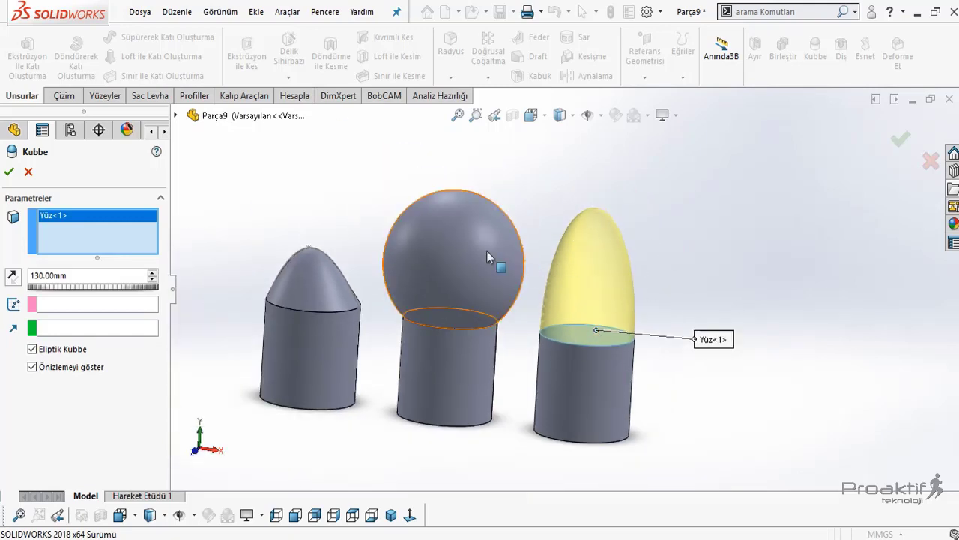
click(9, 171)
scroll(564, 288, up, 2)
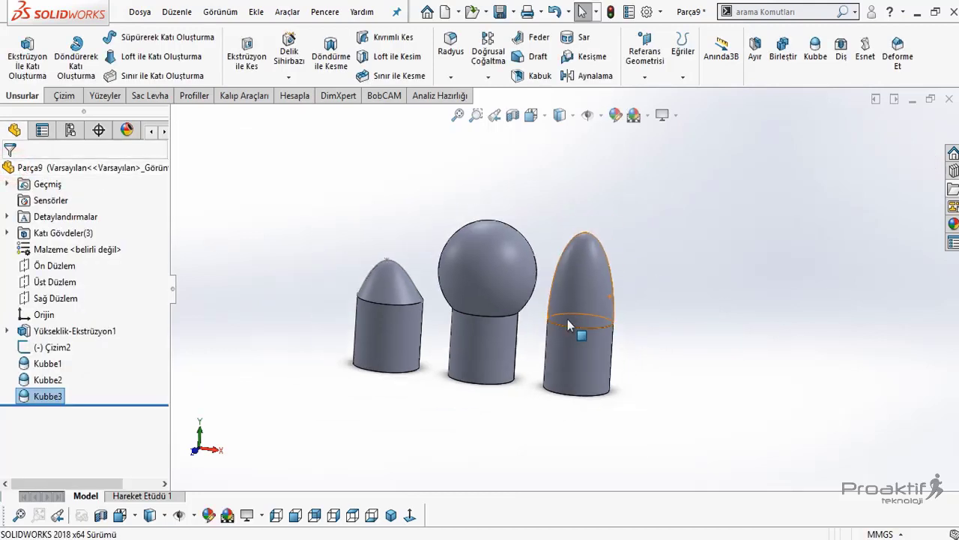